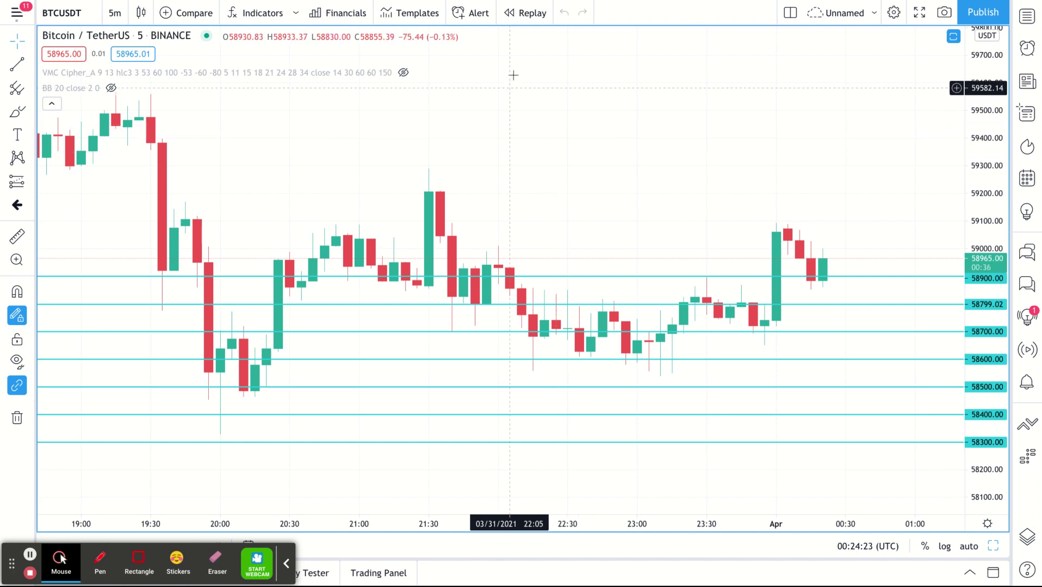
Start bar replay on the BTCUSDT 5-minute chart from the 31 March 19:25 candle
left_click(516, 20)
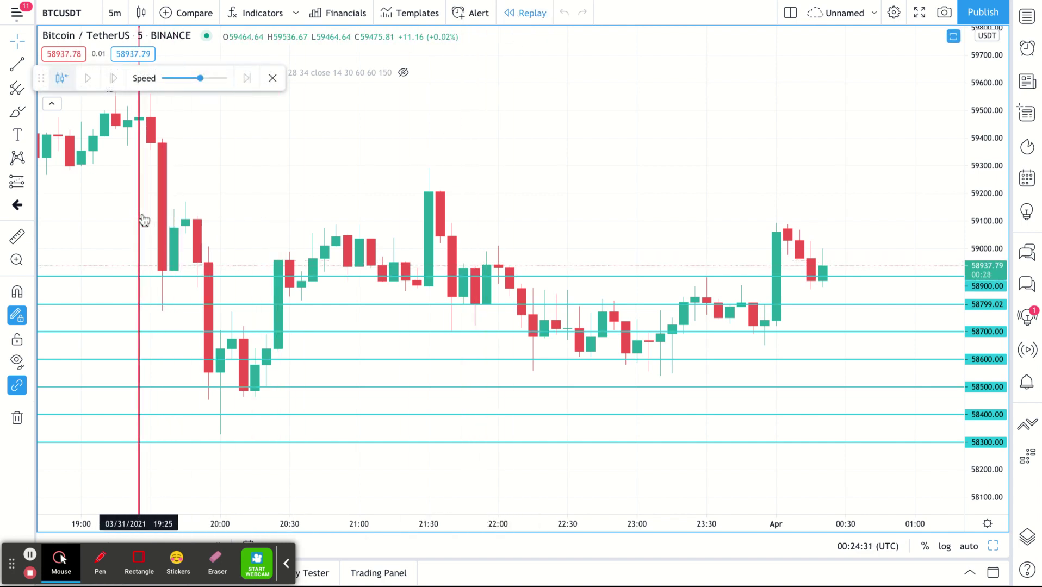
left_click(149, 219)
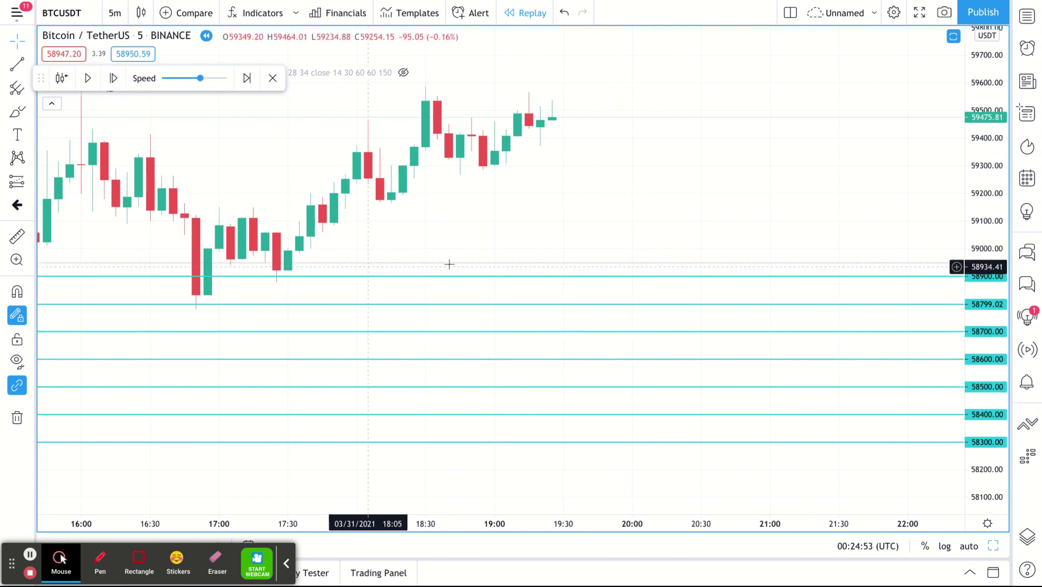
Shift the replay chart left to leave empty space through 23:00 after the 19:25 candle
scroll(487, 282, "right", 3)
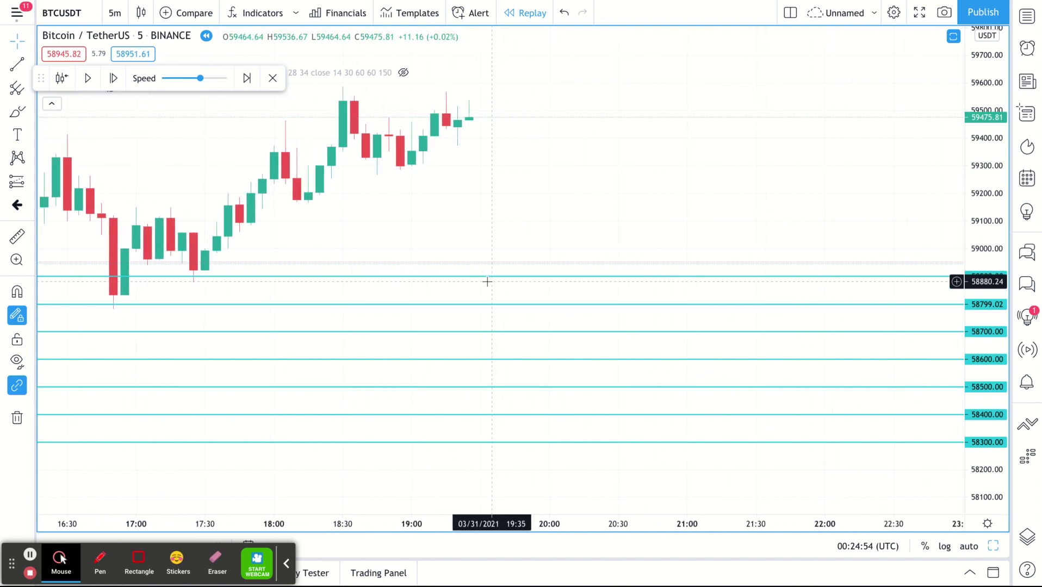
Play the replay a few candles and pause on the red candle closing at 58920.59
left_click(88, 79)
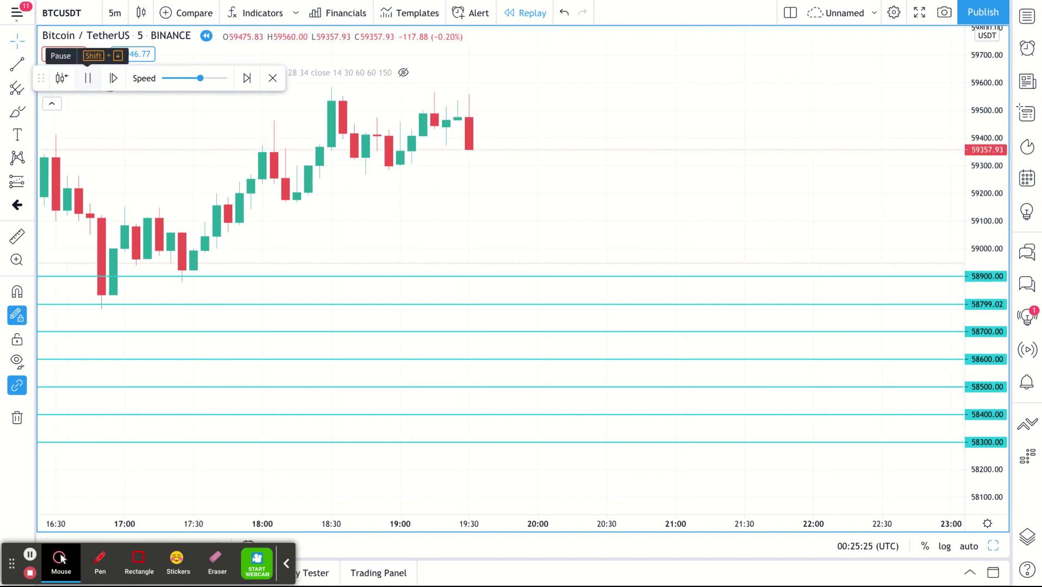
left_click(87, 79)
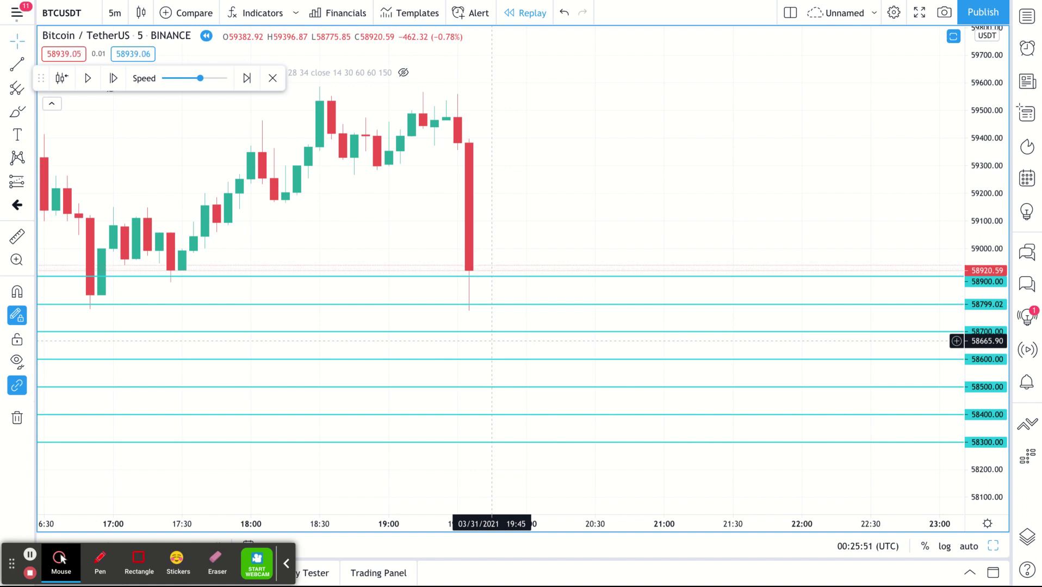
Draw a horizontal line at 59000.36, one grid step above the 58900 level
left_click(30, 62)
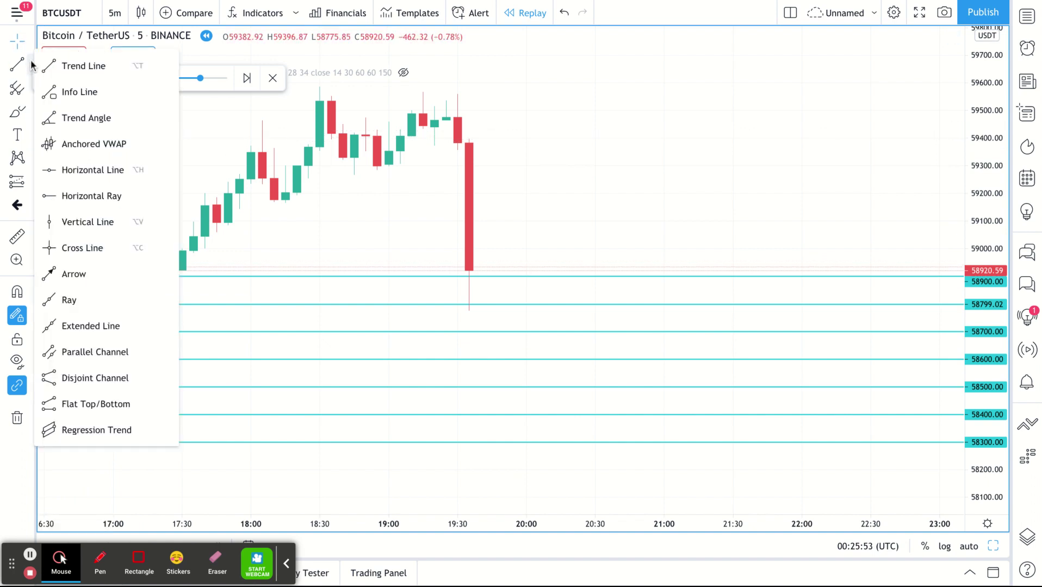
left_click(52, 169)
left_click(741, 277)
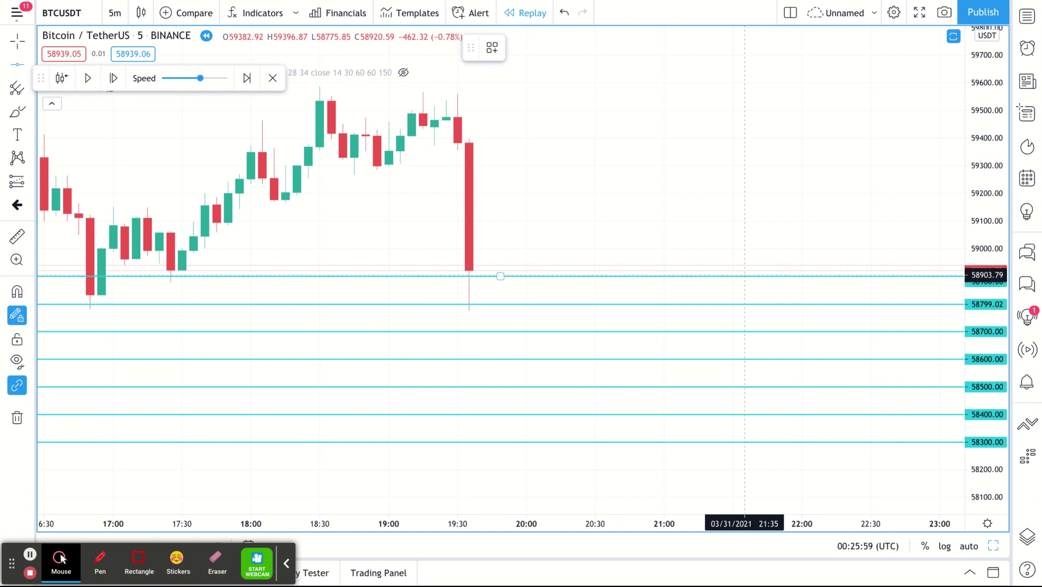
left_click(745, 248)
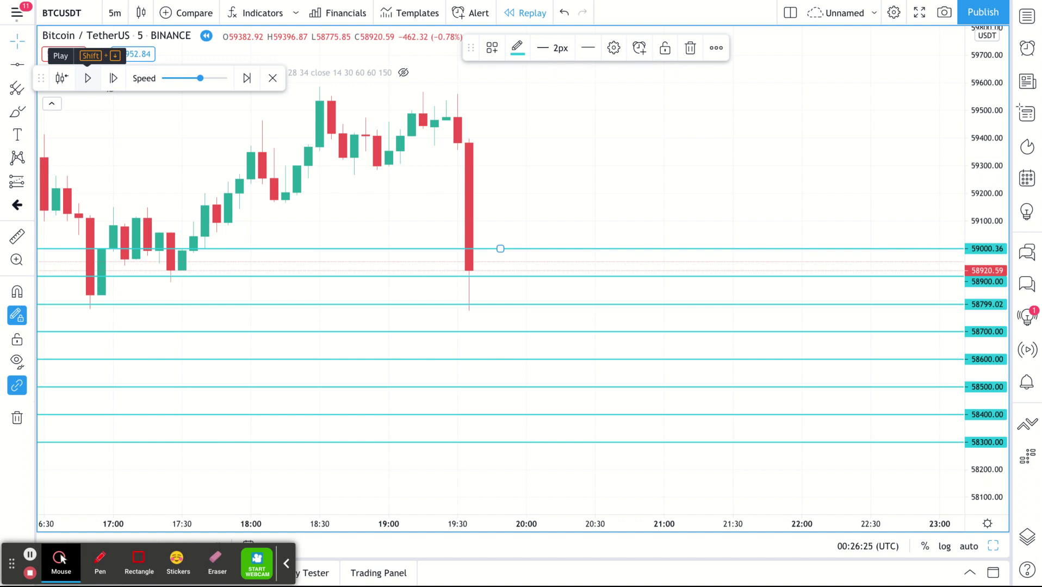
Advance the replay two candles to a green close at 58637.88, then reselect Horizontal Line
left_click(88, 78)
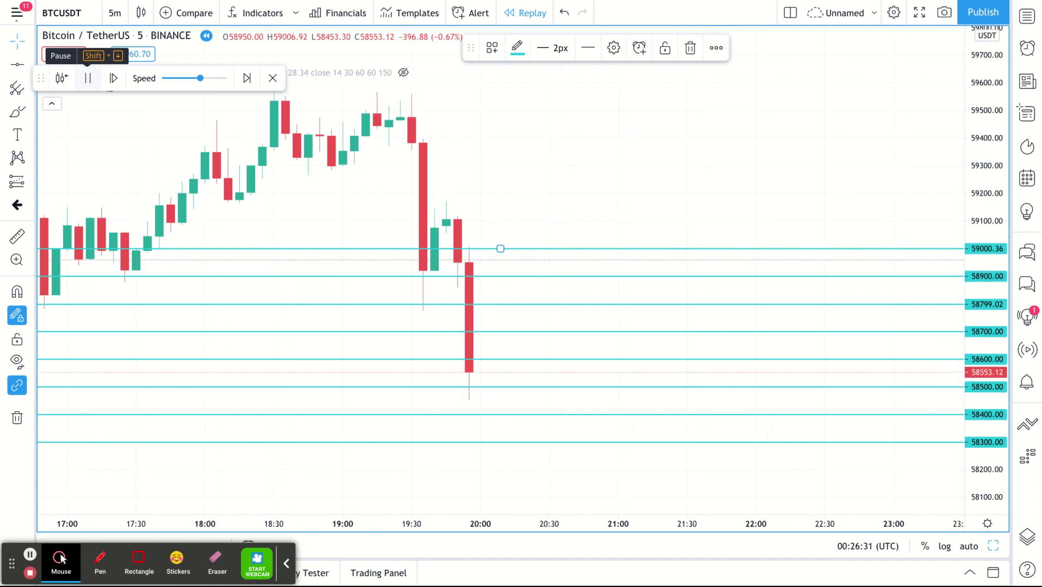
left_click(88, 78)
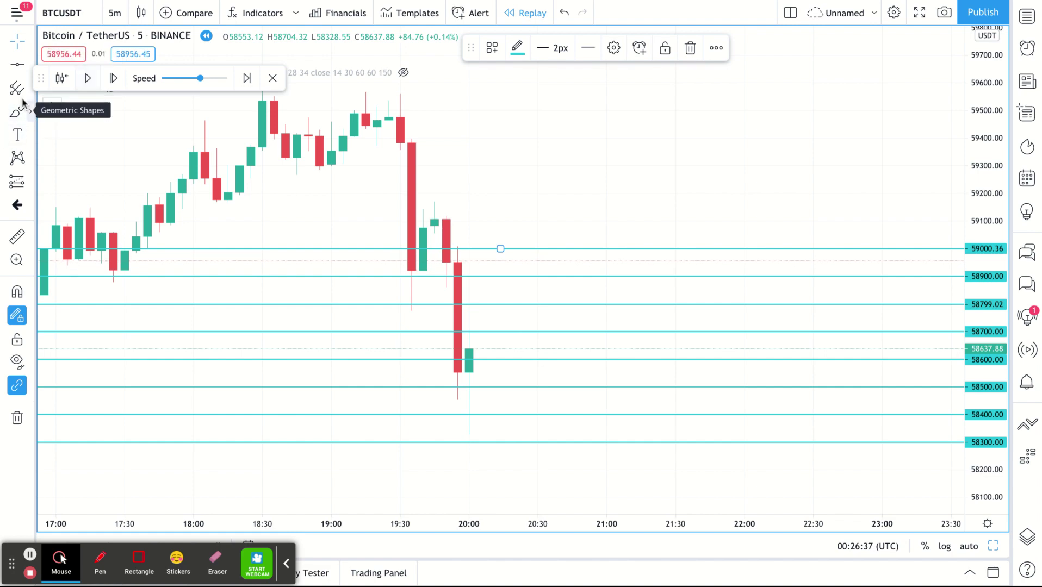
left_click(15, 67)
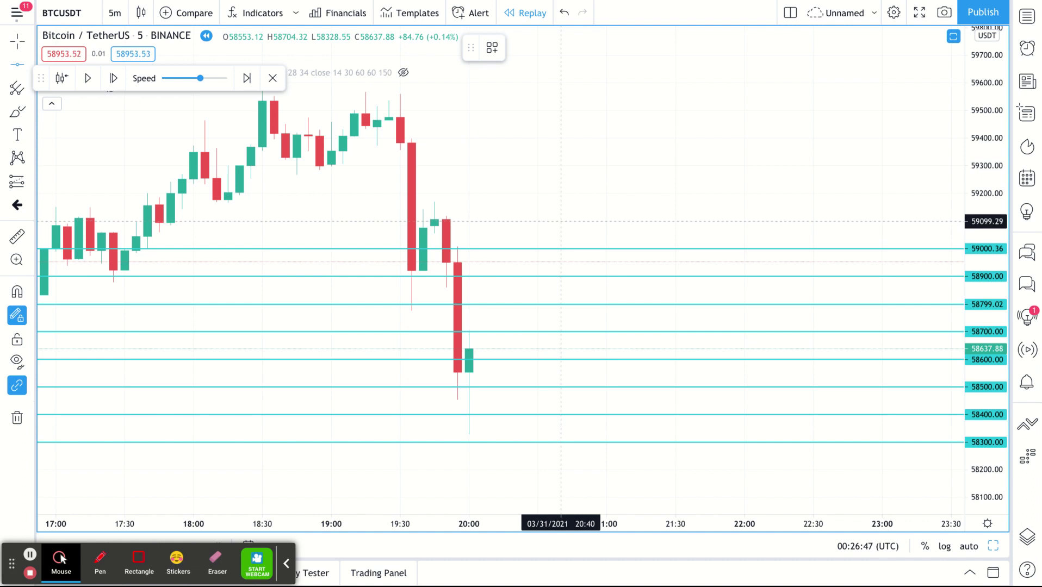
Add horizontal lines at 59099.29 and 59200.57 above the 59000.36 level
key("alt+h")
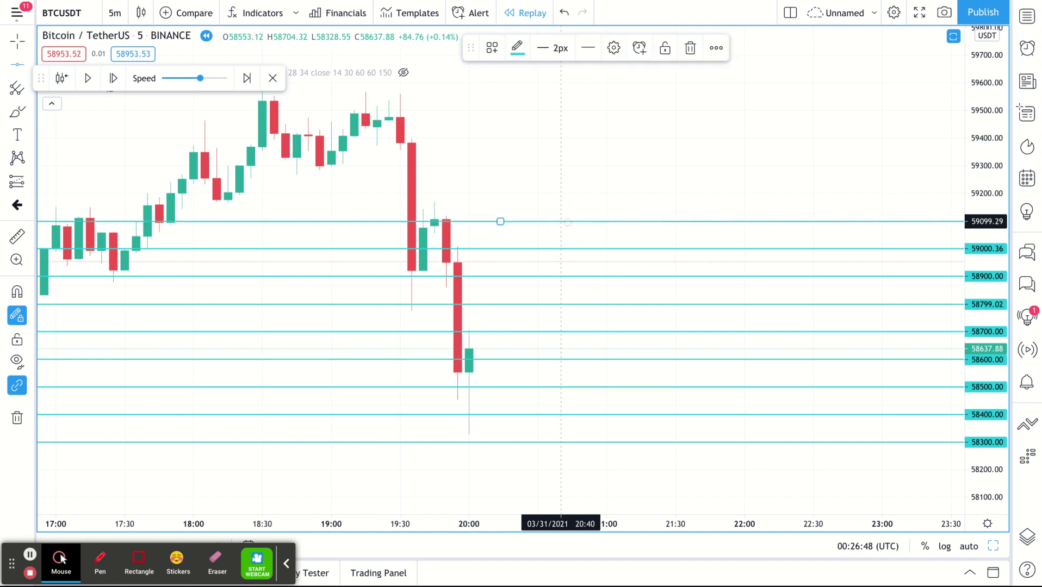
left_click(591, 193)
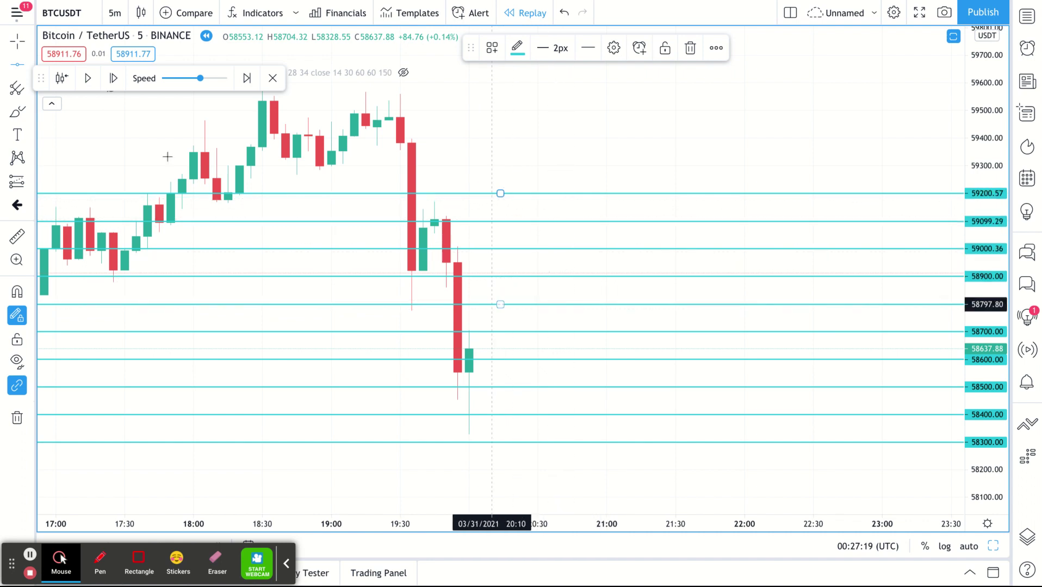
Replay forward until price climbs back to the 20:45 close at 59010.06
left_click(88, 78)
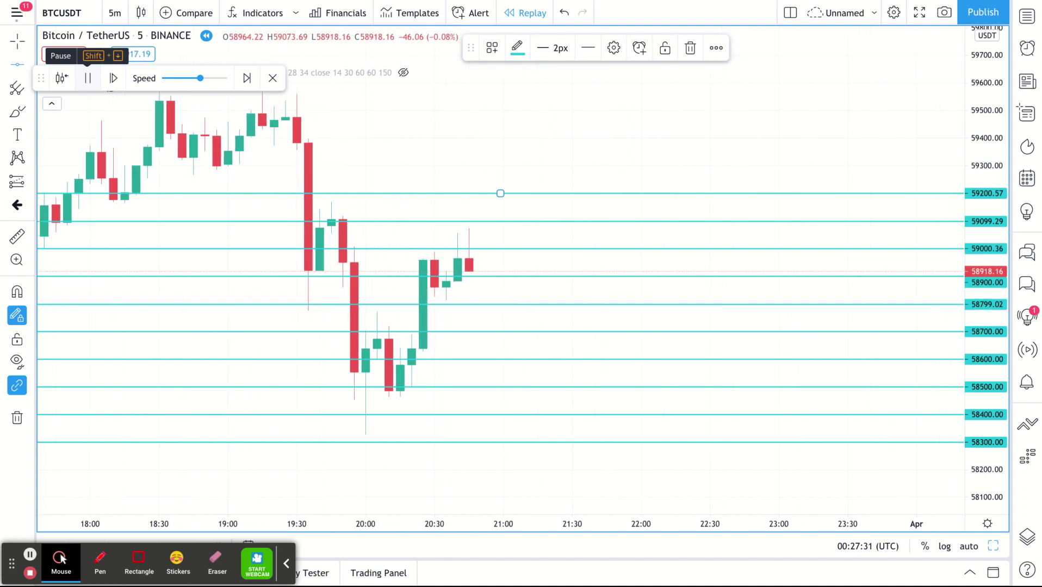
left_click(87, 78)
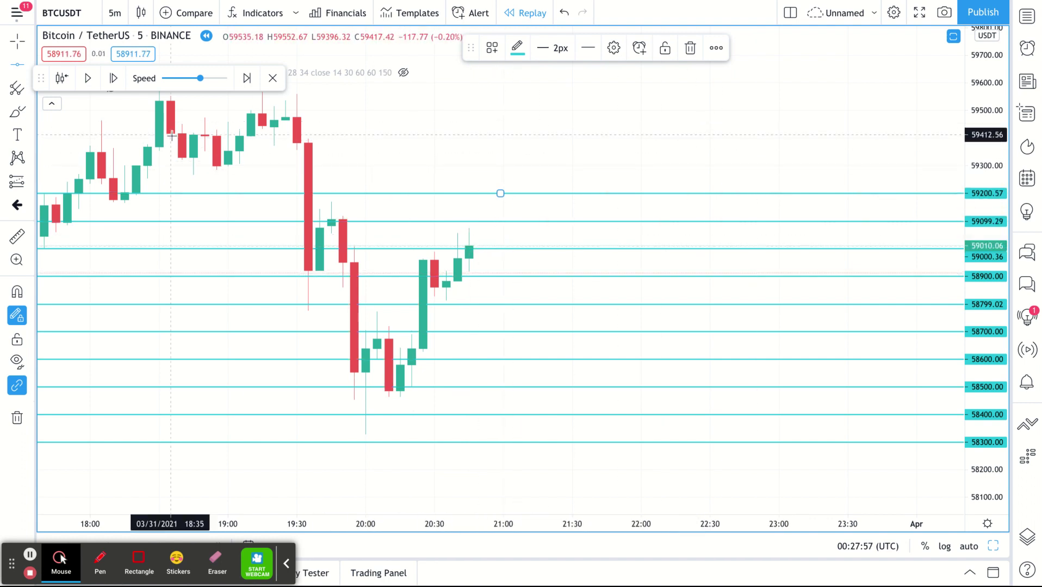
Add horizontal grid lines at 59299.50, 59403.13 and 59502.06
left_click(14, 69)
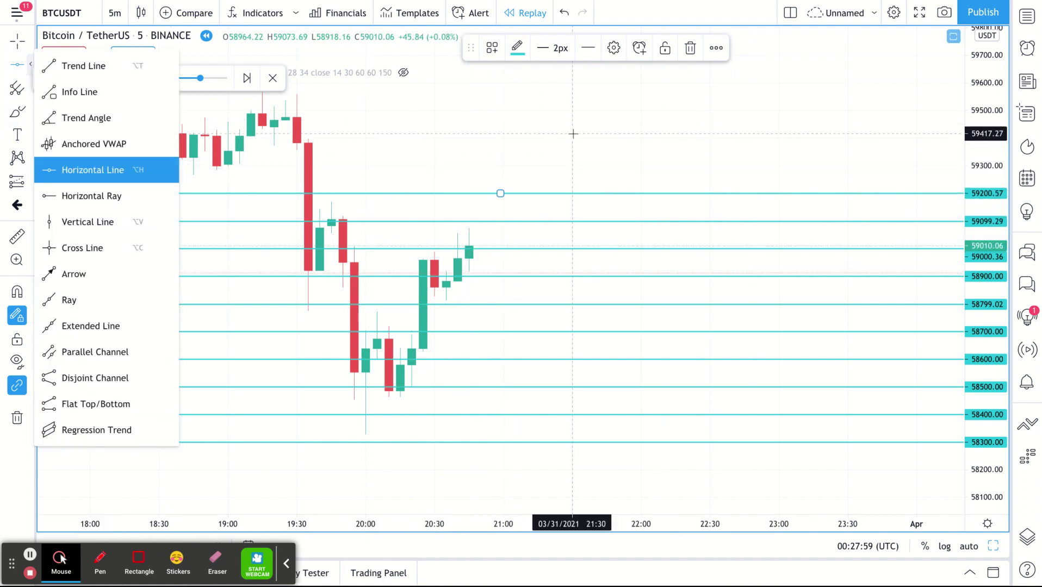
left_click(17, 64)
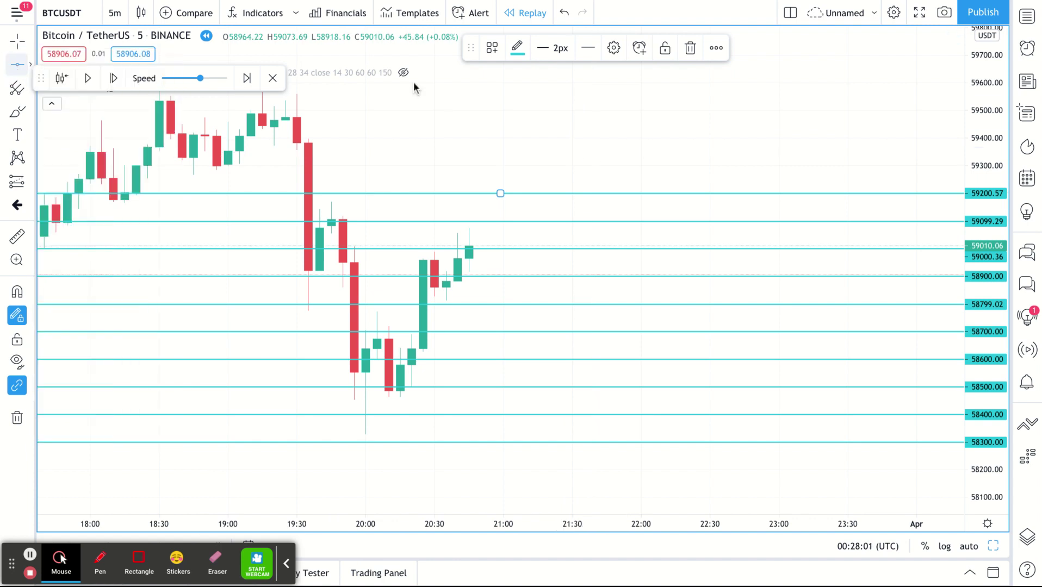
left_click(560, 166)
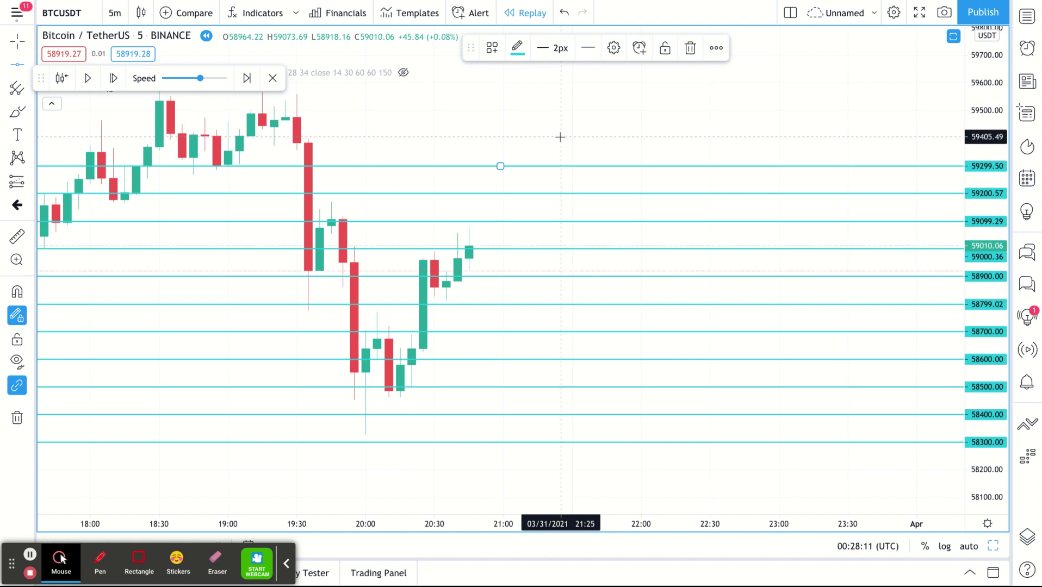
left_click(560, 137)
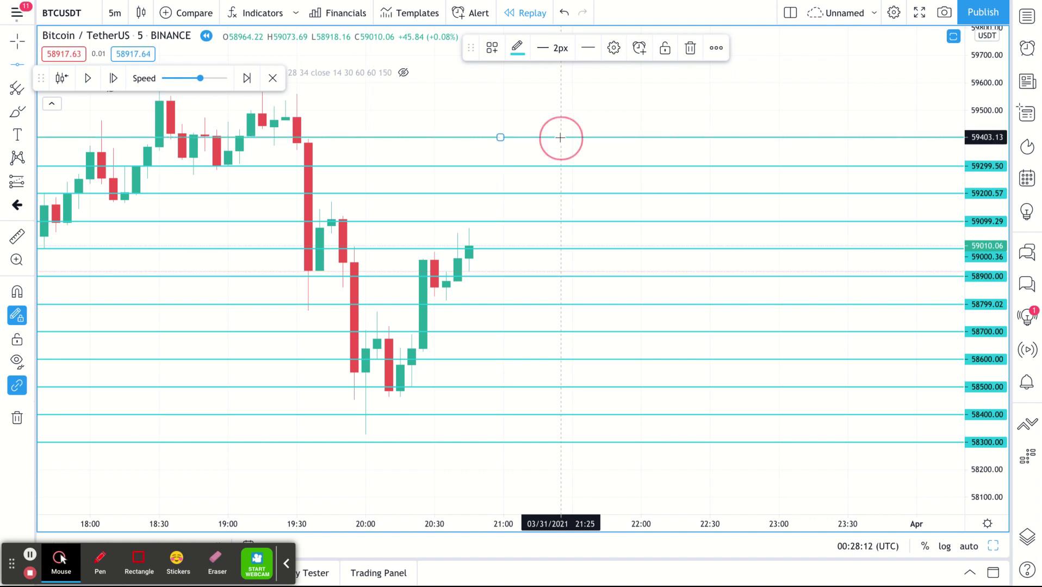
left_click(562, 110)
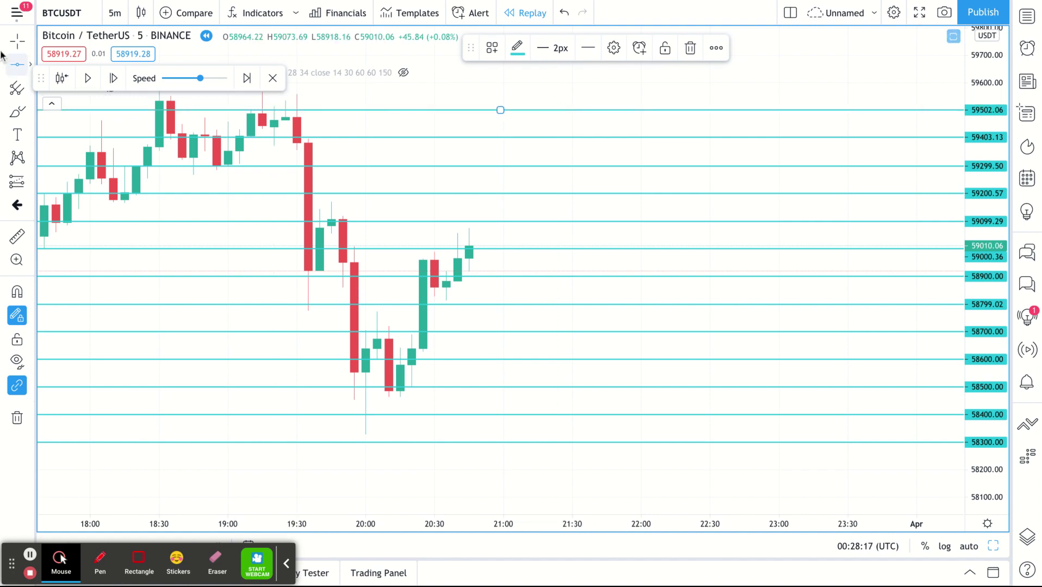
Add grid lines at 59600.99, 59714.04, 59794.13, 59909.54, 60001.40 and 60102.68
left_click_drag(788, 130, 658, 327)
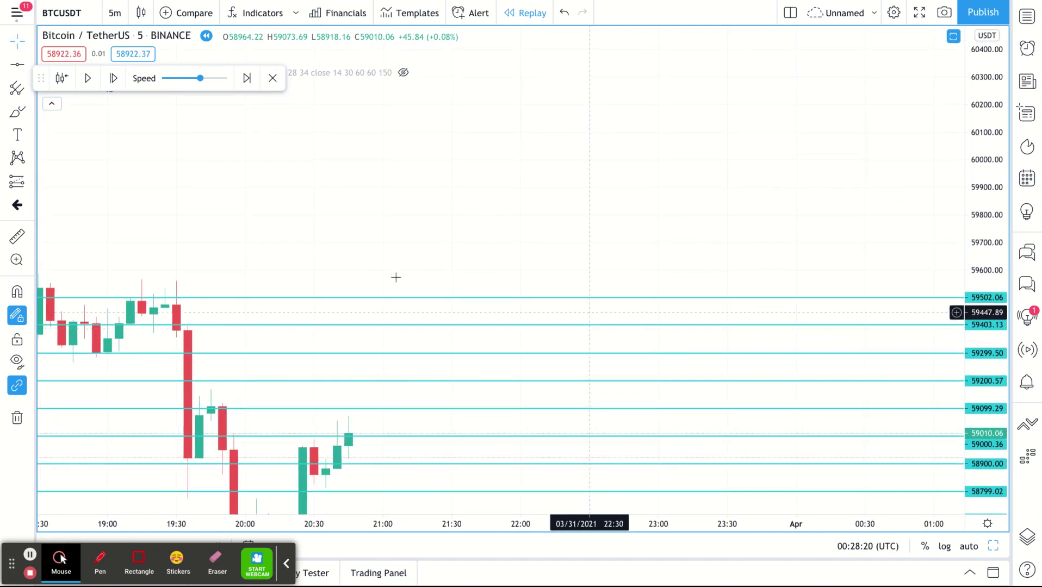
left_click(16, 64)
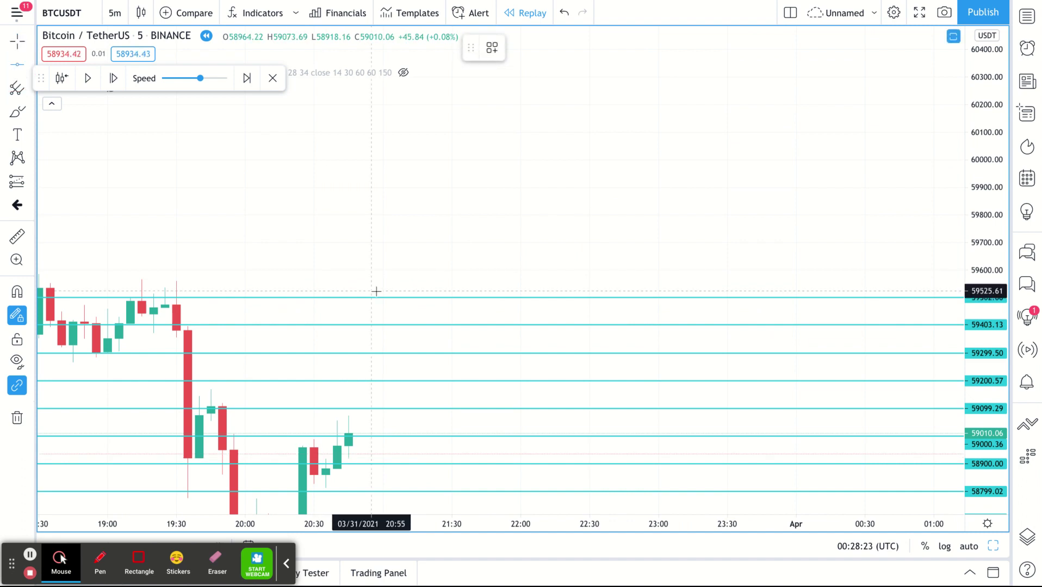
left_click(426, 270)
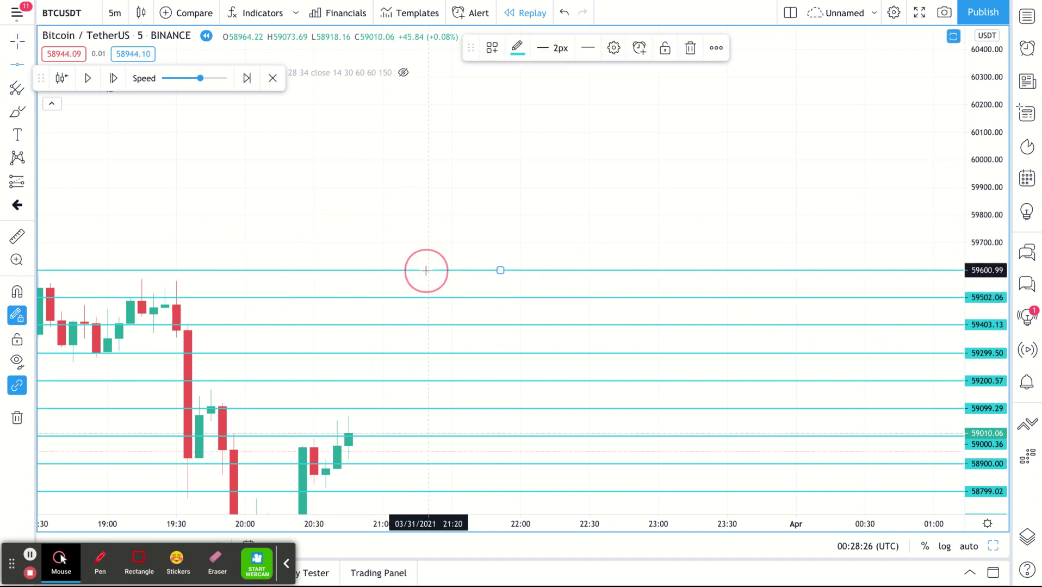
left_click(426, 239)
left_click(427, 216)
left_click(427, 185)
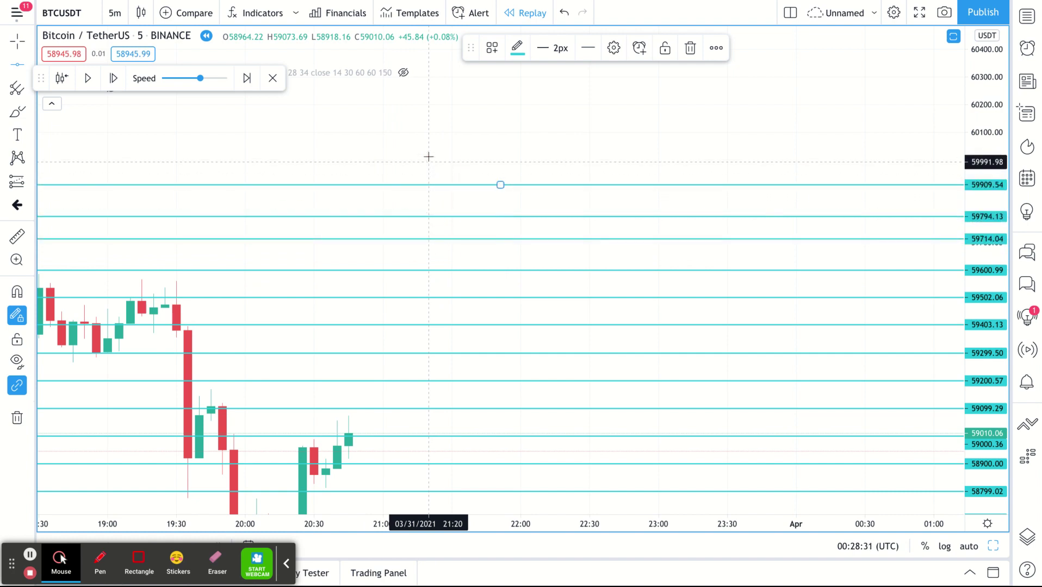
left_click(429, 159)
left_click(429, 132)
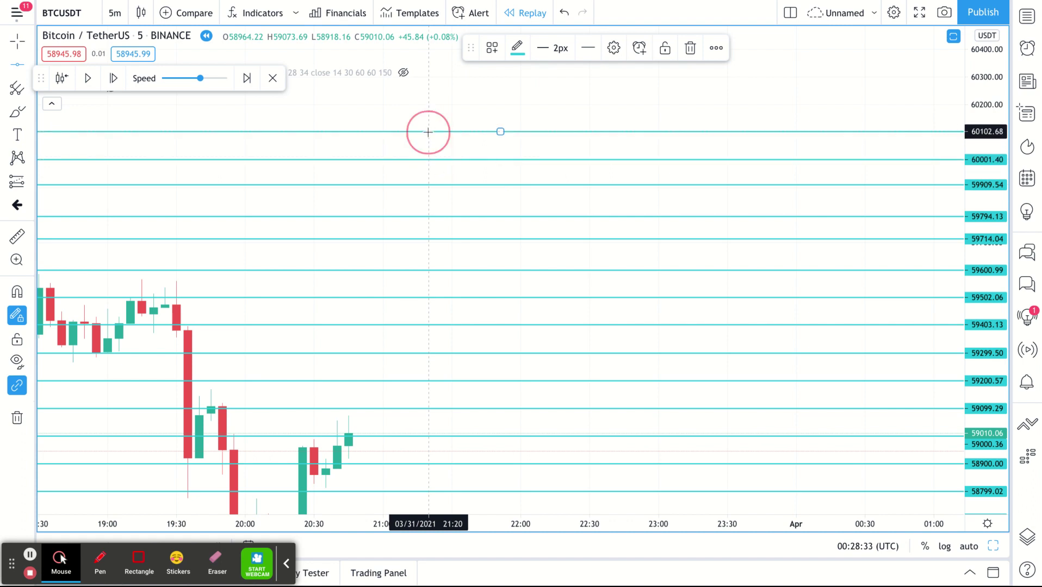
Replay past 21:30 to the red candle closing at 58826.67, then choose a new start bar
left_click(88, 82)
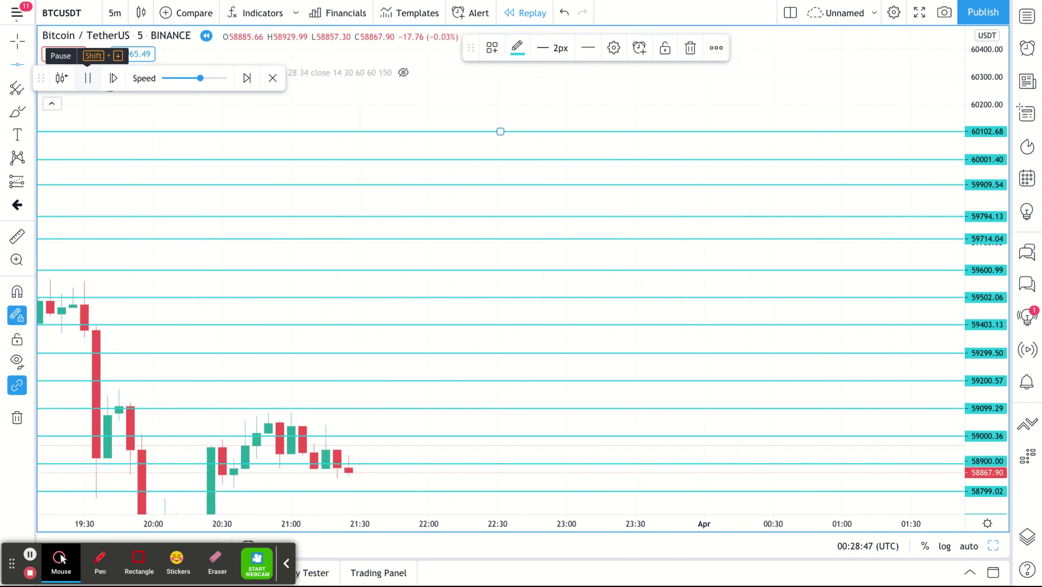
left_click(89, 81)
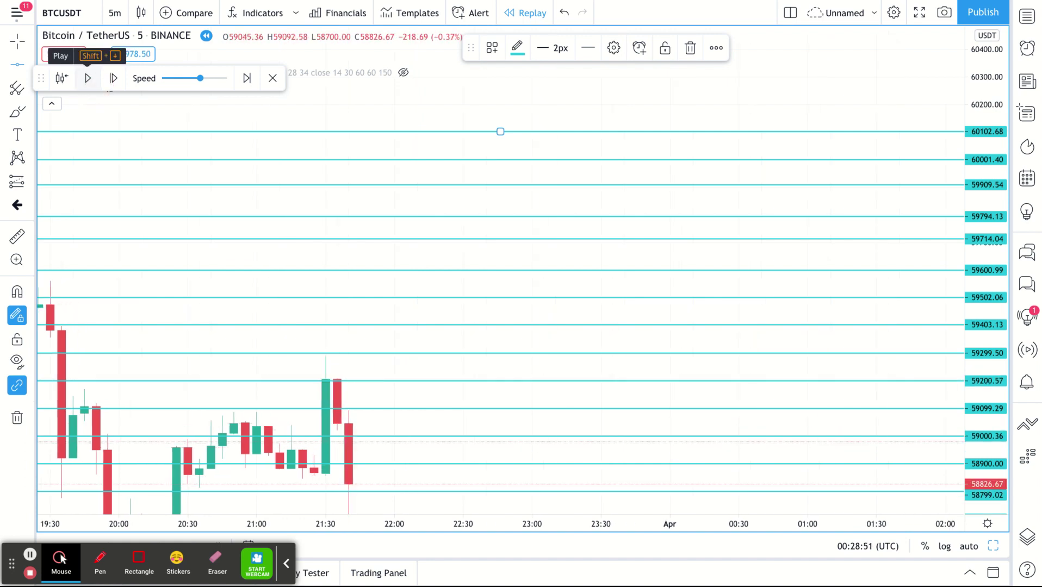
left_click(62, 80)
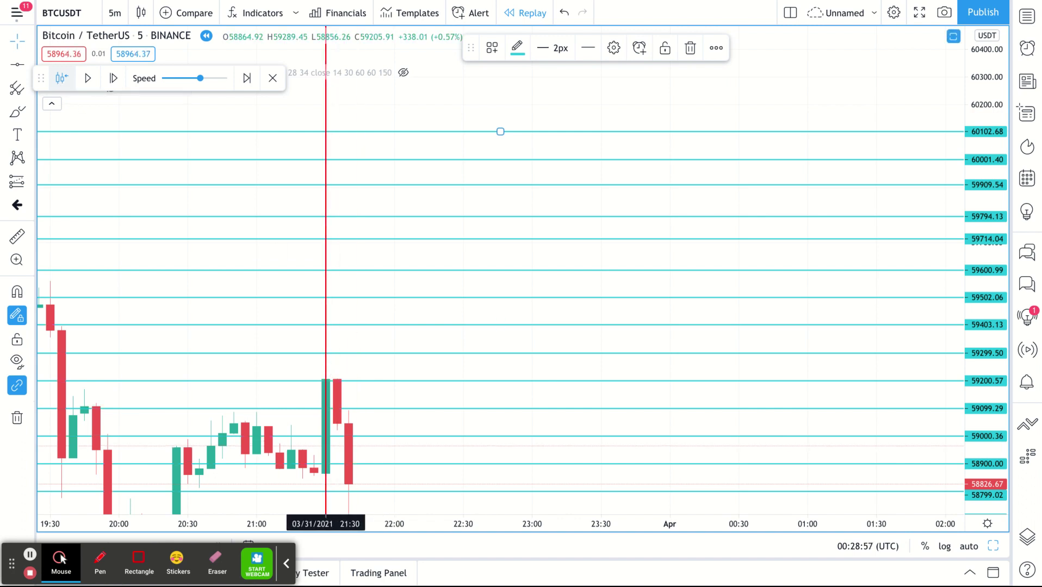
Restart the replay from the 21:30 bar with playback speed at its minimum
left_click(326, 365)
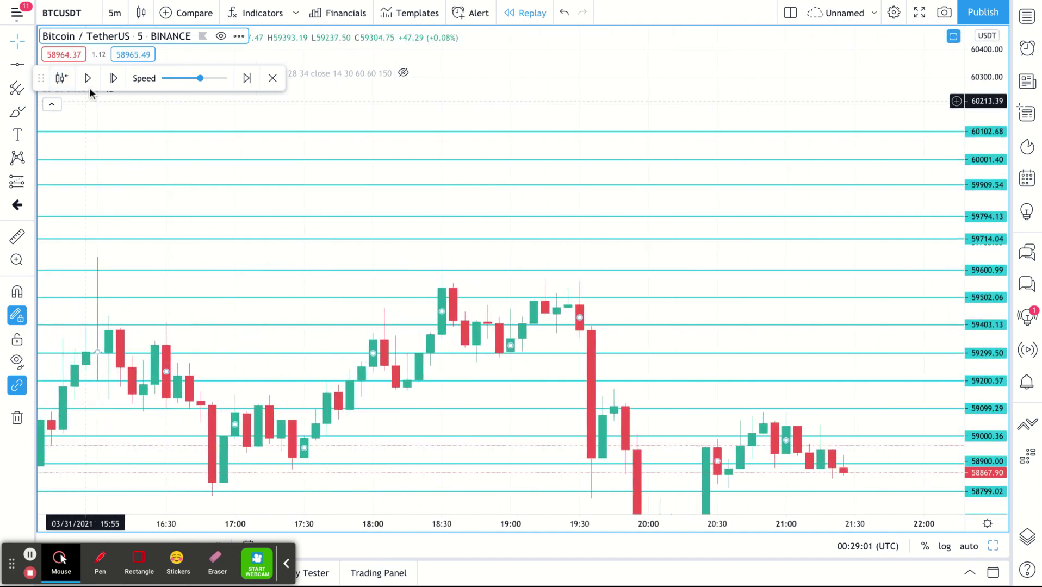
left_click(162, 79)
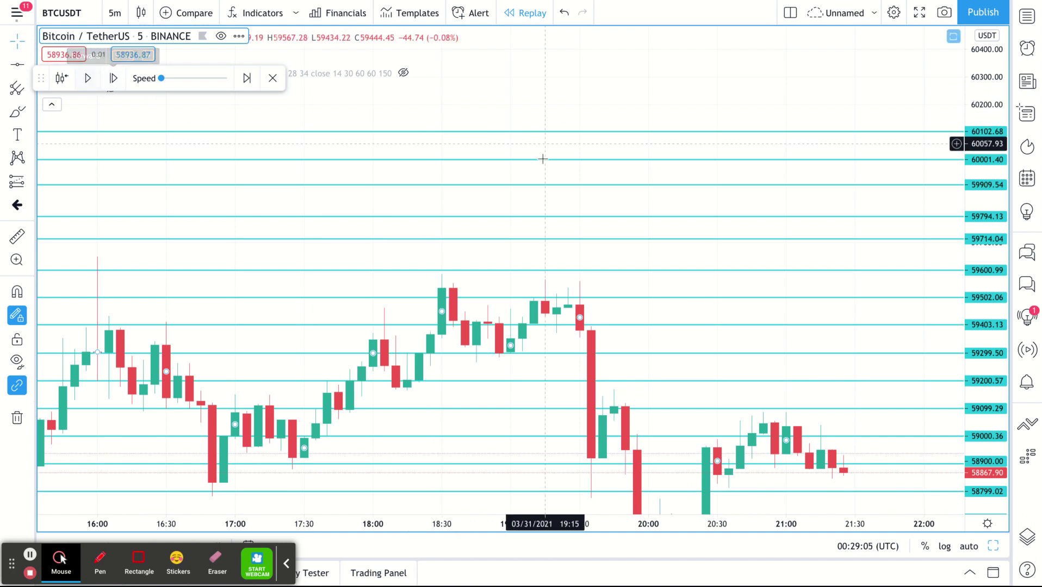
scroll(543, 158, "right", 3)
scroll(543, 159, "right", 3)
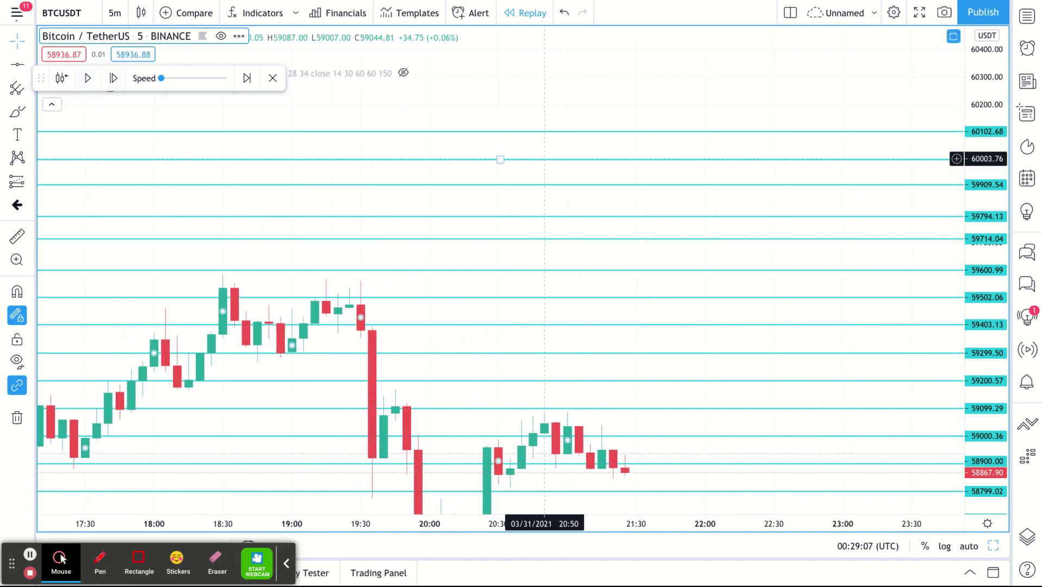
Play through the tall green 21:30 candle, pause, and pick a new start bar again
left_click(87, 82)
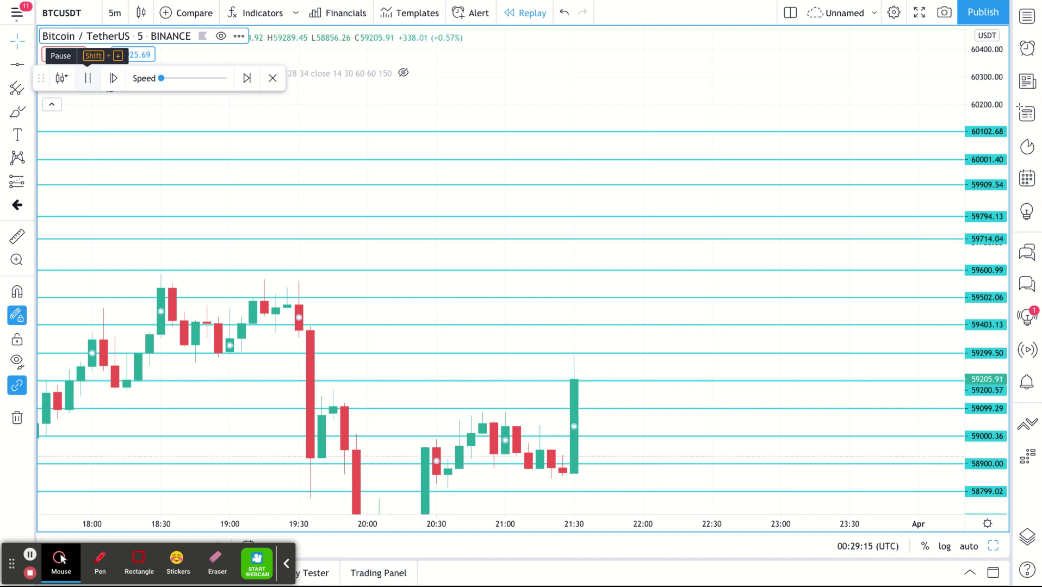
left_click(88, 78)
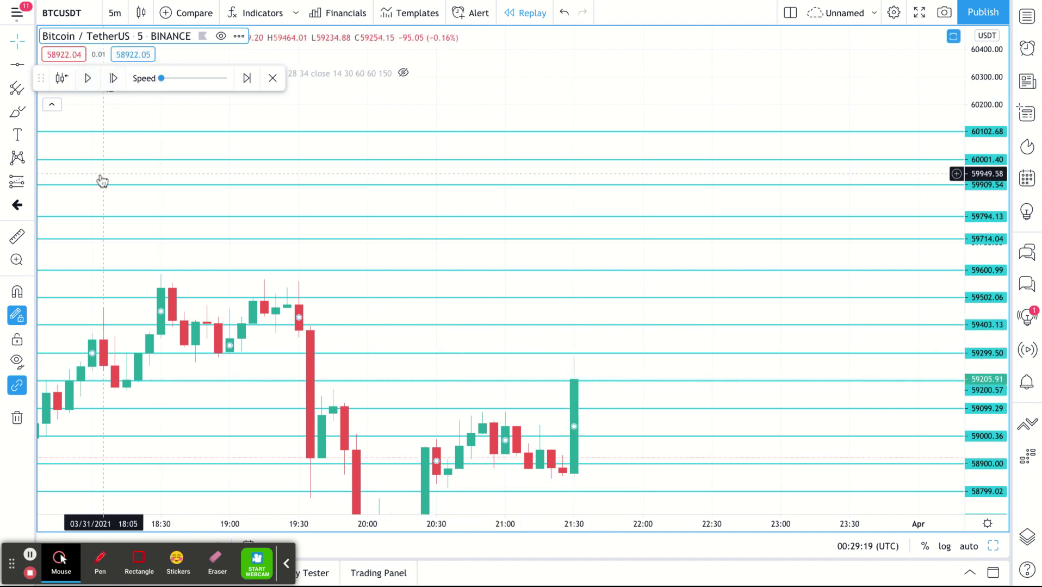
left_click(63, 78)
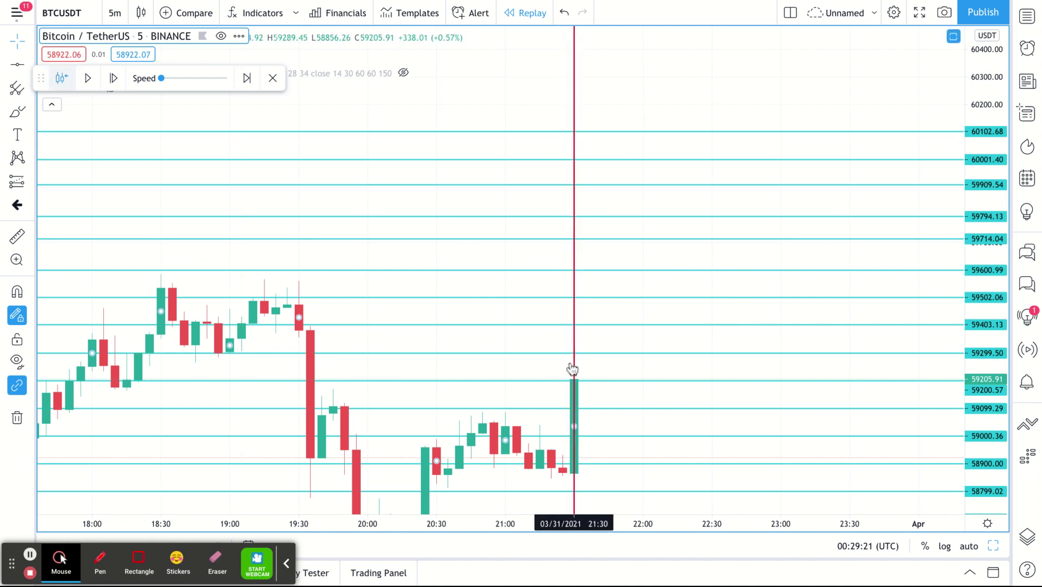
Restart the replay at the 21:30 bar and advance until the green candle closes at 59205.91
left_click(580, 370)
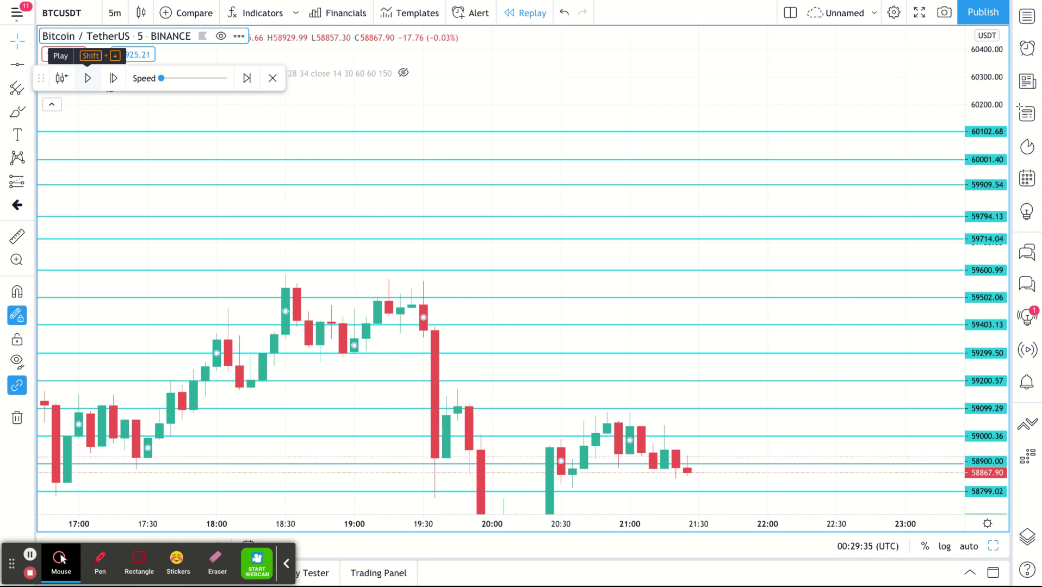
left_click(87, 78)
left_click(87, 78)
left_click(87, 77)
left_click(87, 78)
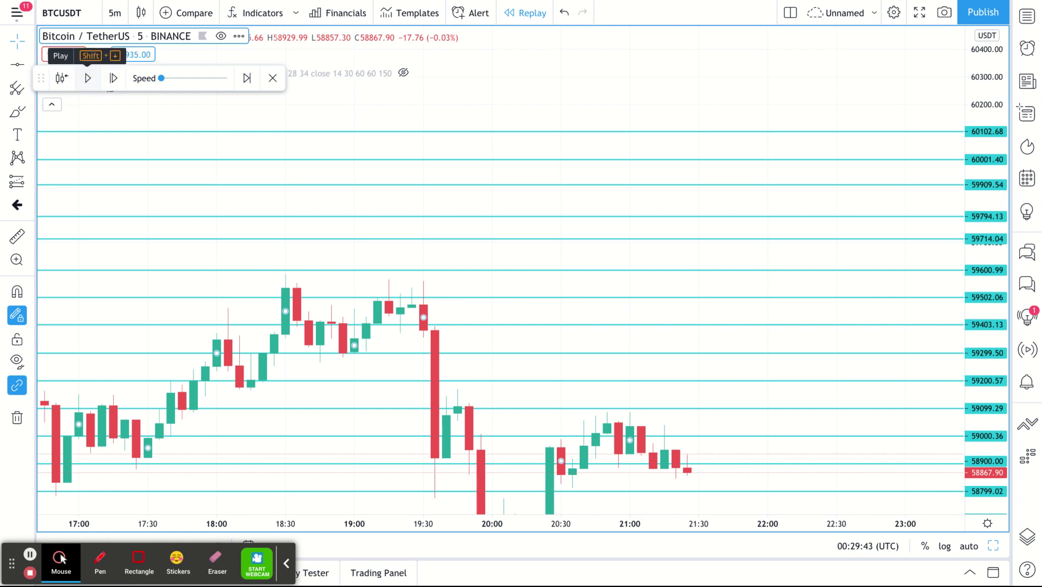
left_click(87, 78)
left_click(87, 78)
left_click(87, 77)
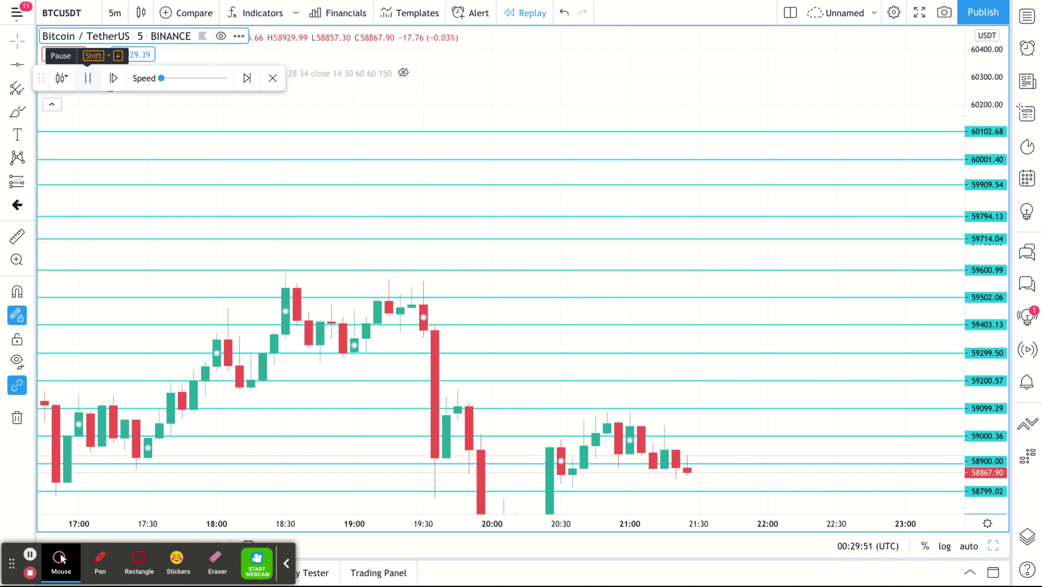
left_click(87, 78)
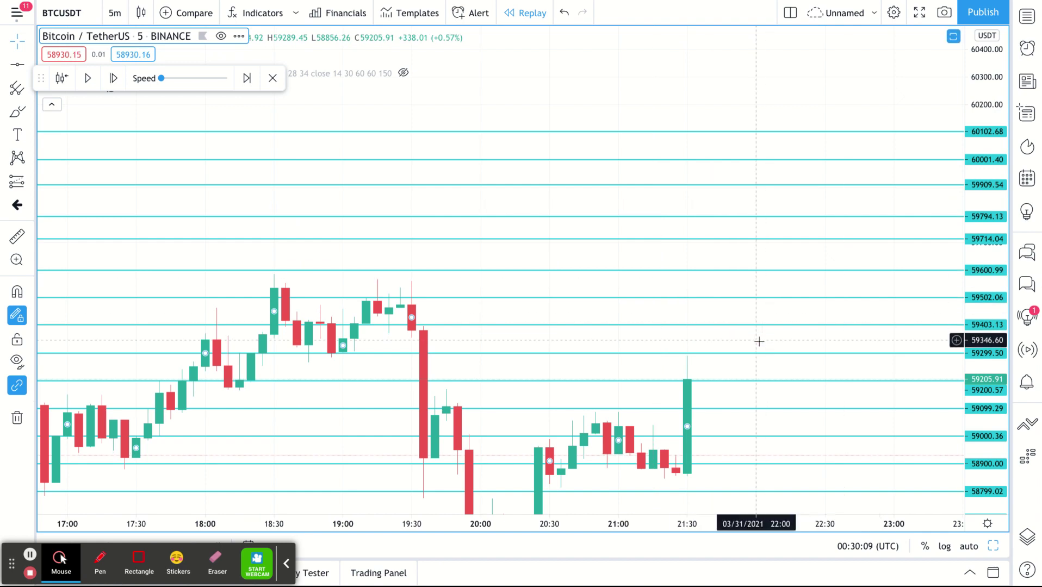
Pan the chart so empty price space opens above the 60102.68 grid line
left_click_drag(757, 342, 717, 303)
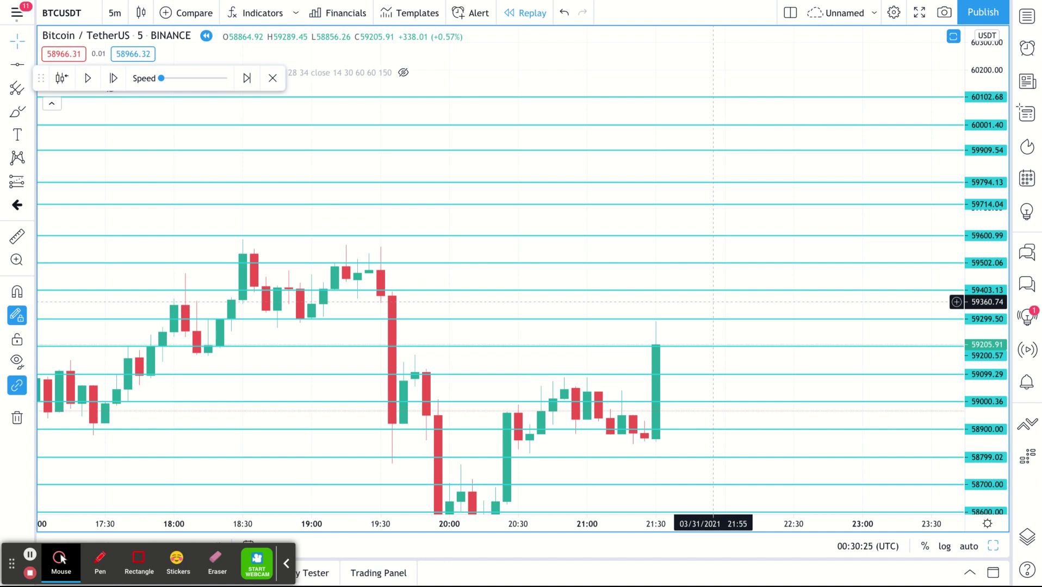
left_click_drag(737, 165, 658, 390)
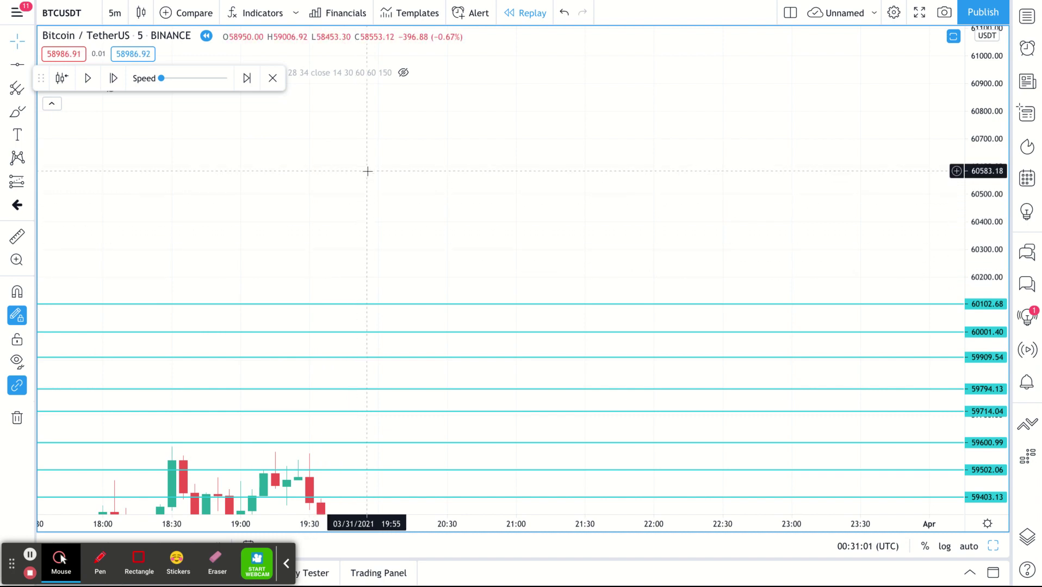
Squeeze the price scale and shift the candles up until every level from 58300.00 to 60102.68 is visible
left_click(423, 168)
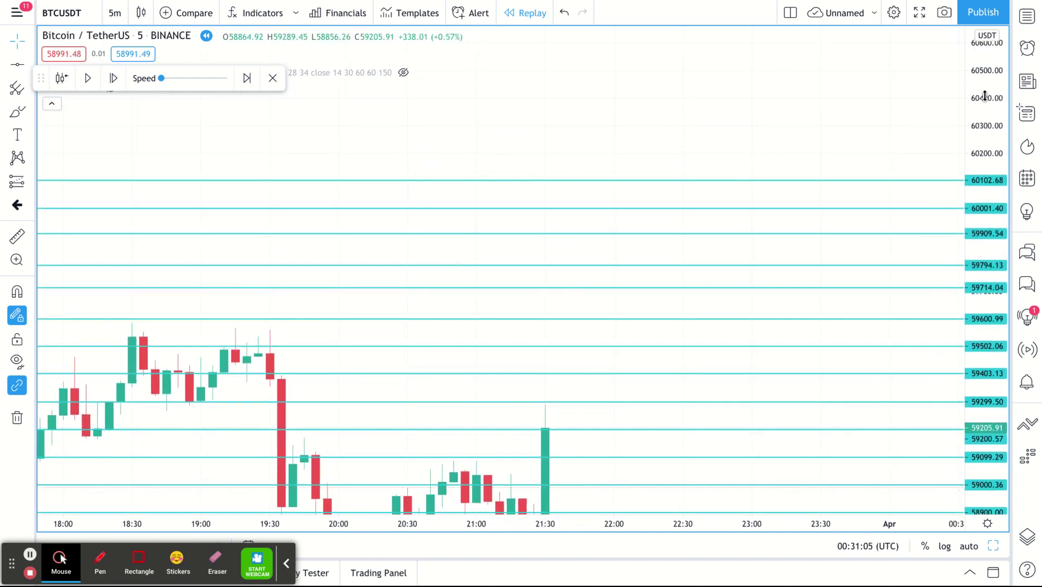
left_click_drag(984, 93, 986, 199)
left_click_drag(886, 154, 855, 57)
left_click_drag(988, 93, 988, 144)
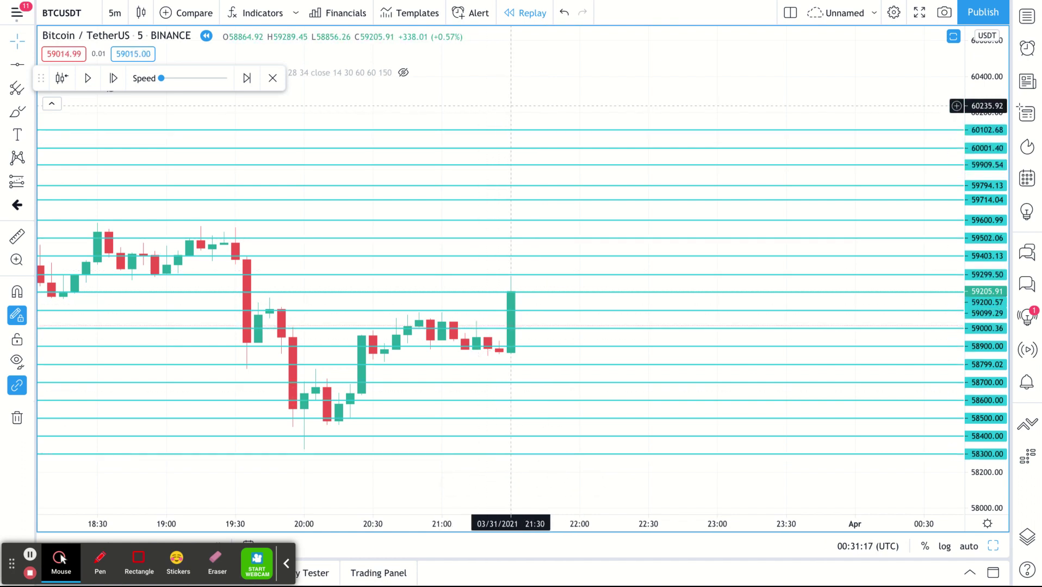
mouse_move(491, 446)
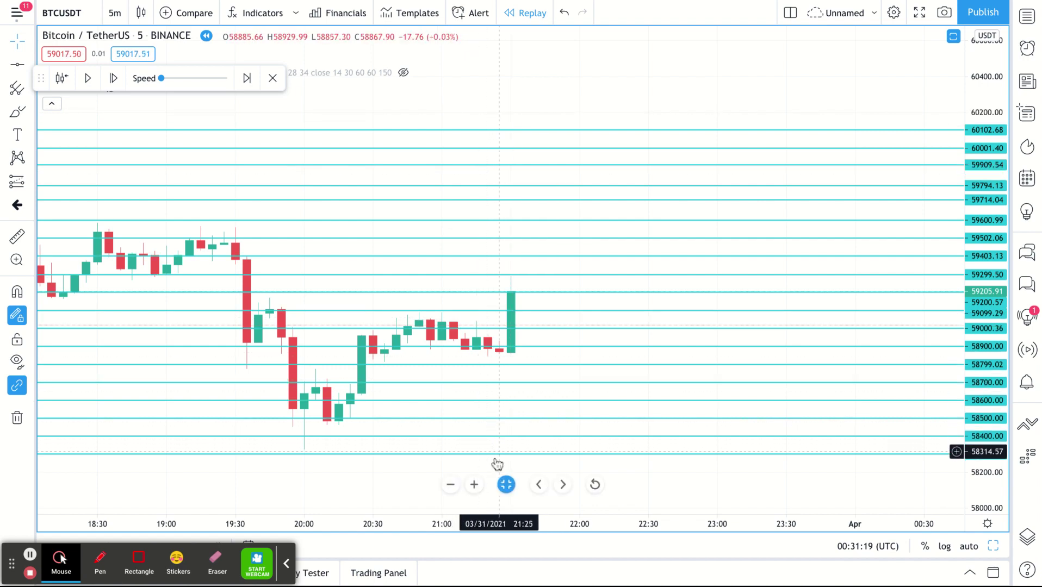